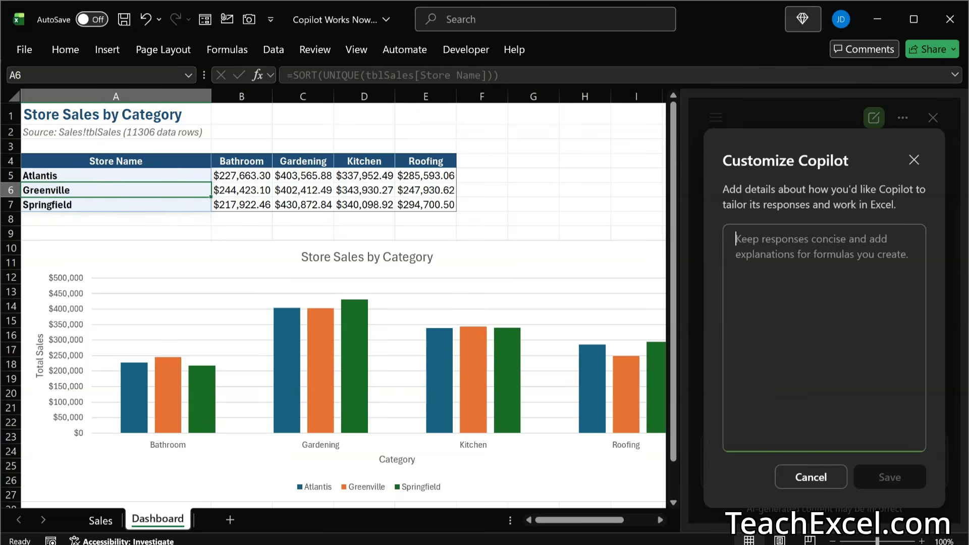
Step: Switch to the Word document and read through the list of custom instructions for Copilot
{"action": "key", "text": "alt+Tab"}
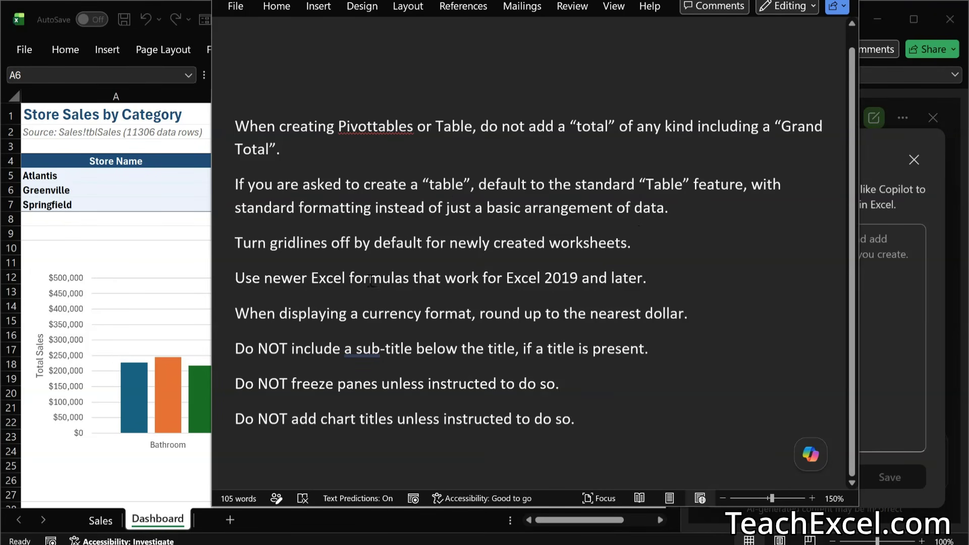
{"action": "left_click", "coordinate": [674, 283]}
{"action": "double_click", "coordinate": [553, 276]}
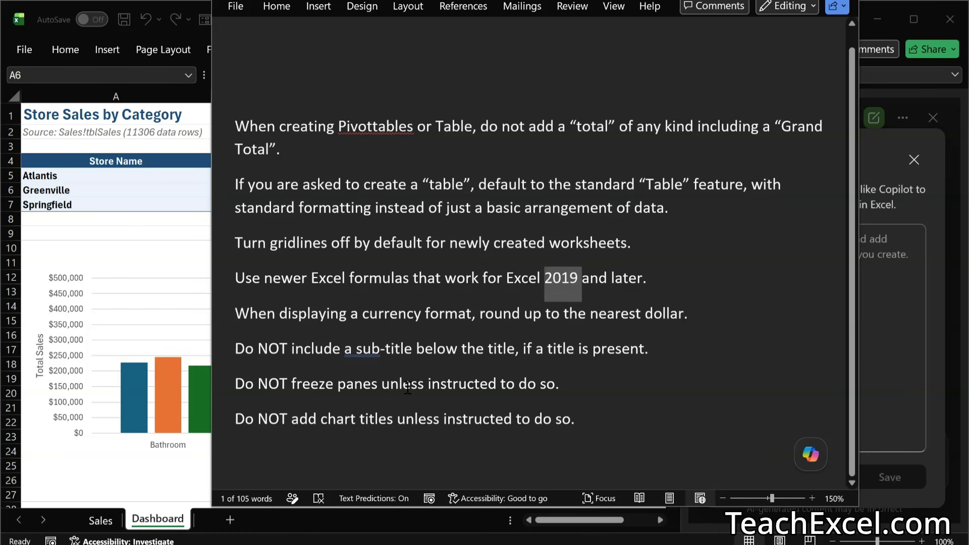
{"action": "left_click_drag", "start_coordinate": [579, 387], "coordinate": [387, 385]}
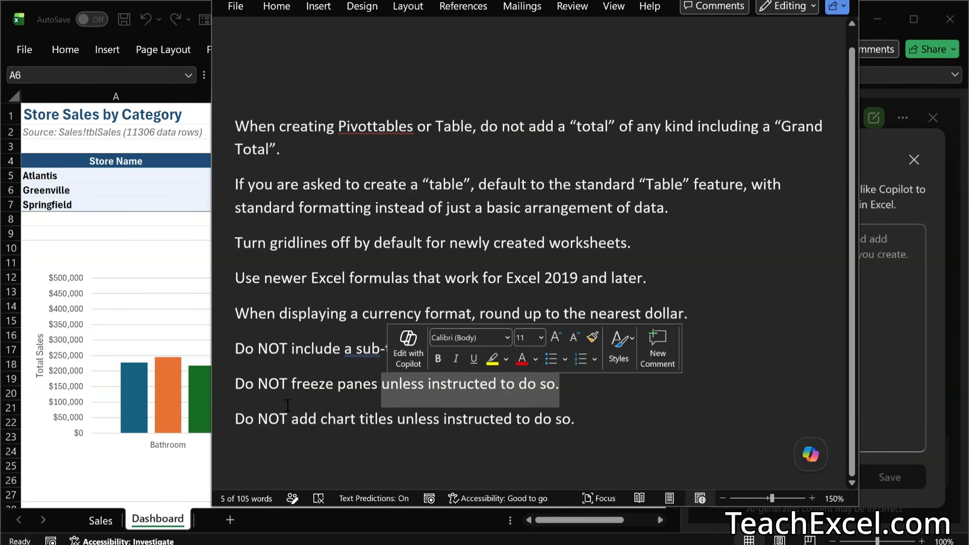
{"action": "left_click", "coordinate": [448, 424]}
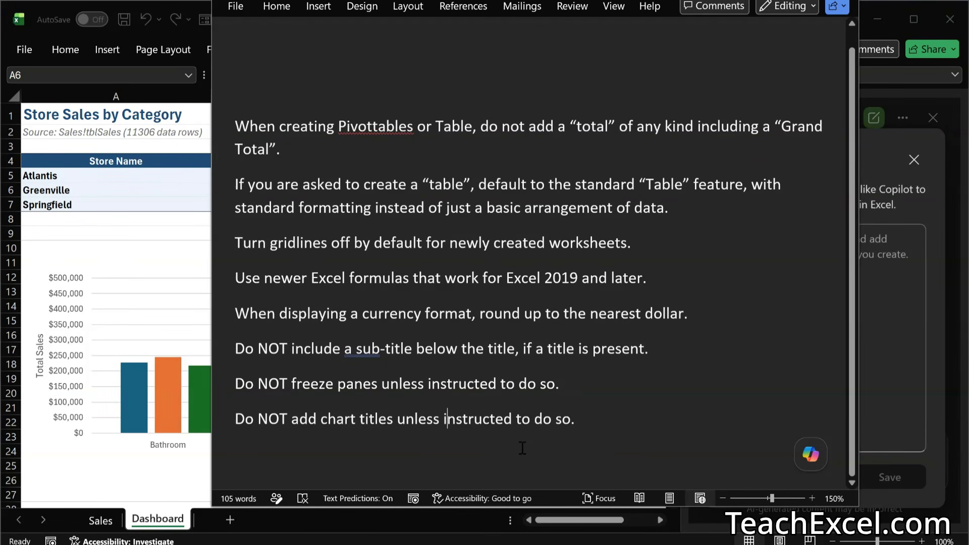
{"action": "left_click", "coordinate": [622, 425]}
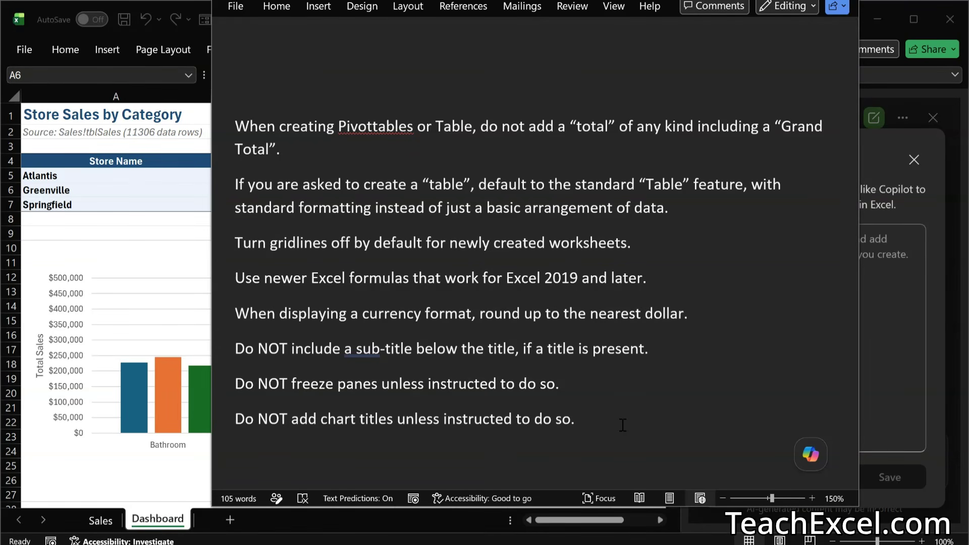
Step: Copy all the instructions from the Word document into Customize Copilot in Excel, save them and close the dialog
{"action": "key", "text": "ctrl+a"}
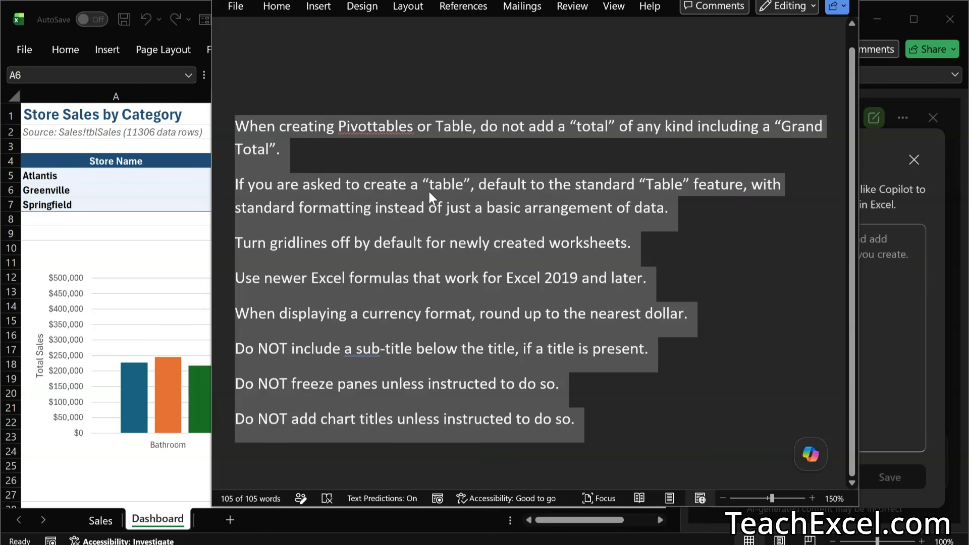
{"action": "left_click", "coordinate": [368, 87]}
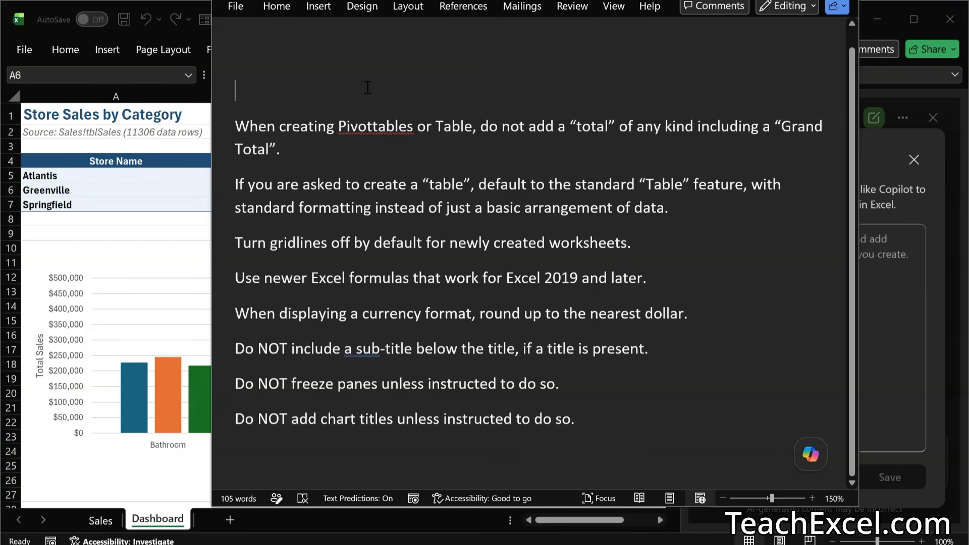
{"action": "left_click", "coordinate": [883, 320]}
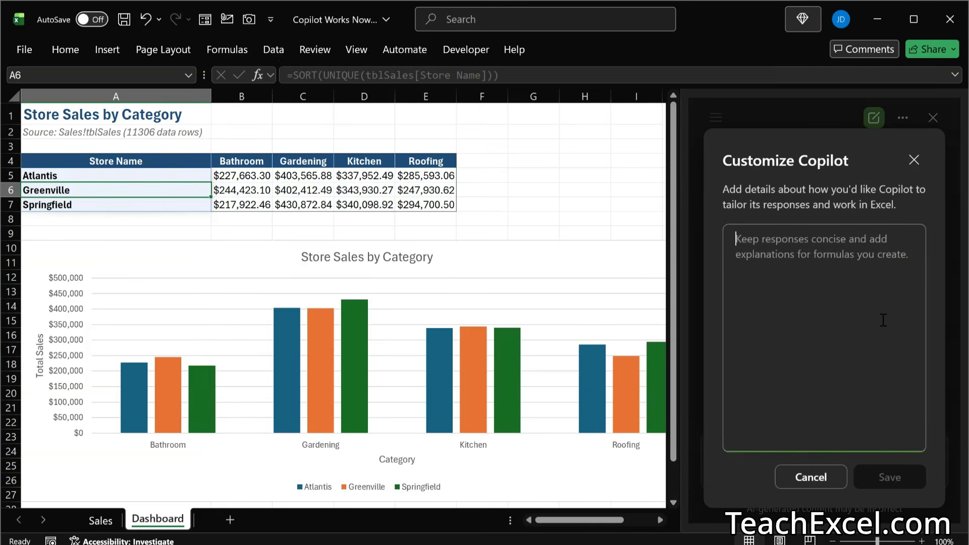
{"action": "key", "text": "ctrl+v"}
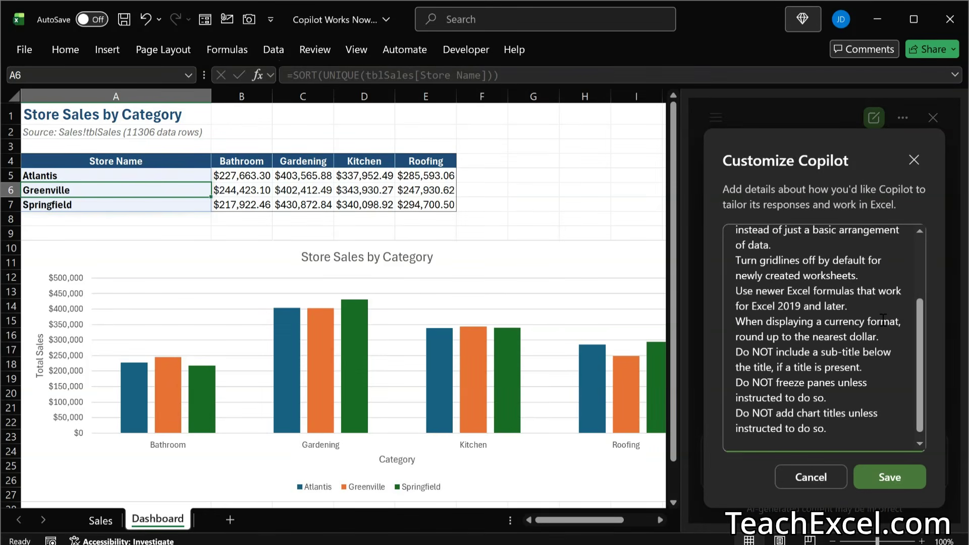
{"action": "left_click", "coordinate": [891, 479]}
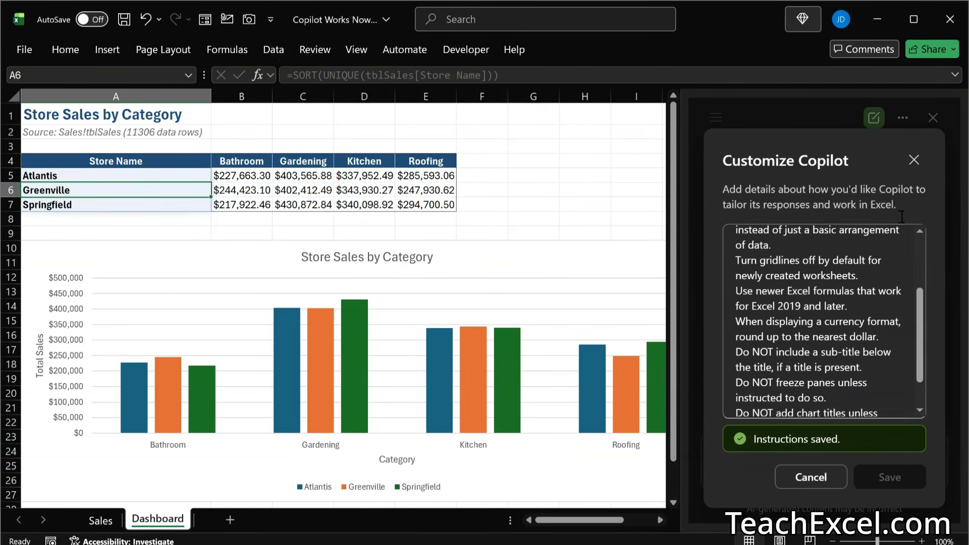
{"action": "left_click", "coordinate": [914, 160]}
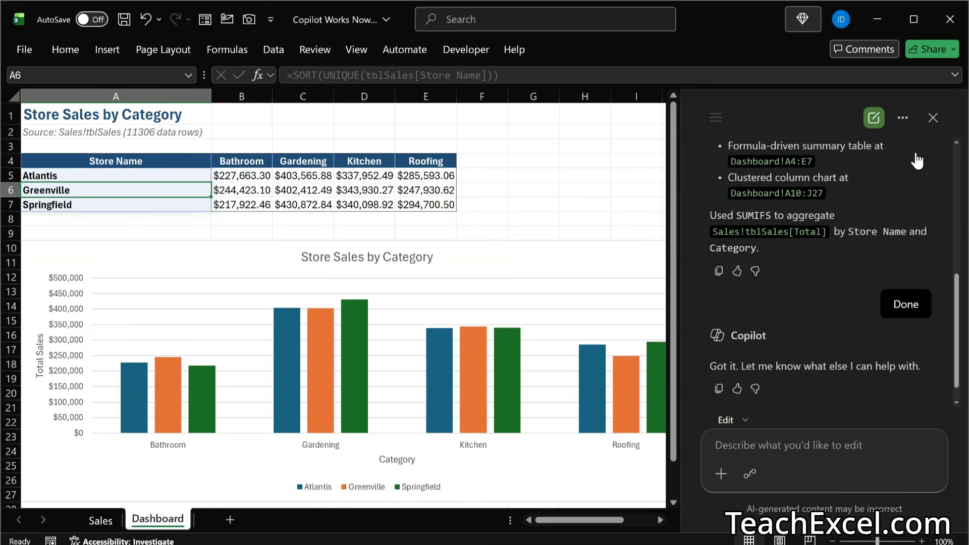
Step: Copy the full "Dashboard" worksheet prompt from the other Word document, return to Excel and start a new Copilot chat
{"action": "key", "text": "alt+Tab"}
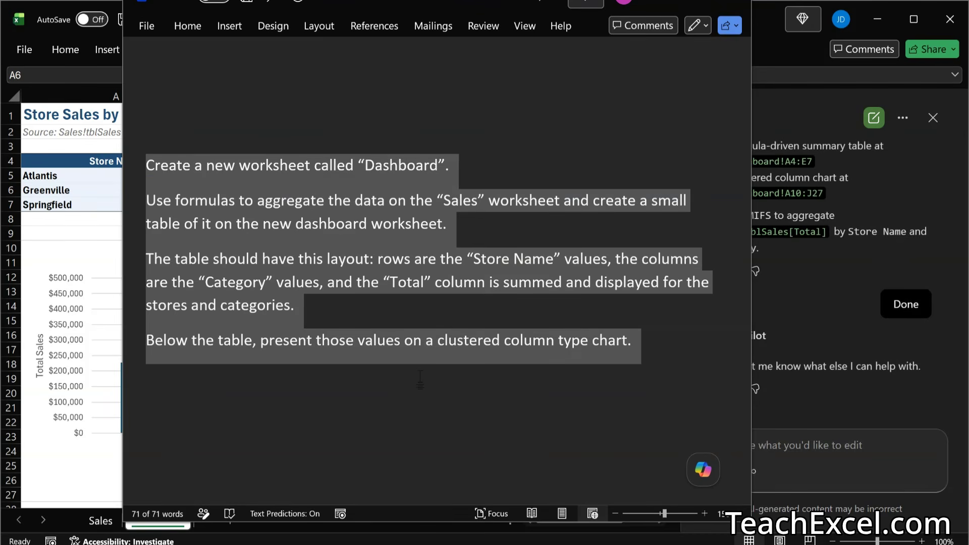
{"action": "key", "text": "alt+Tab"}
{"action": "left_click", "coordinate": [873, 121]}
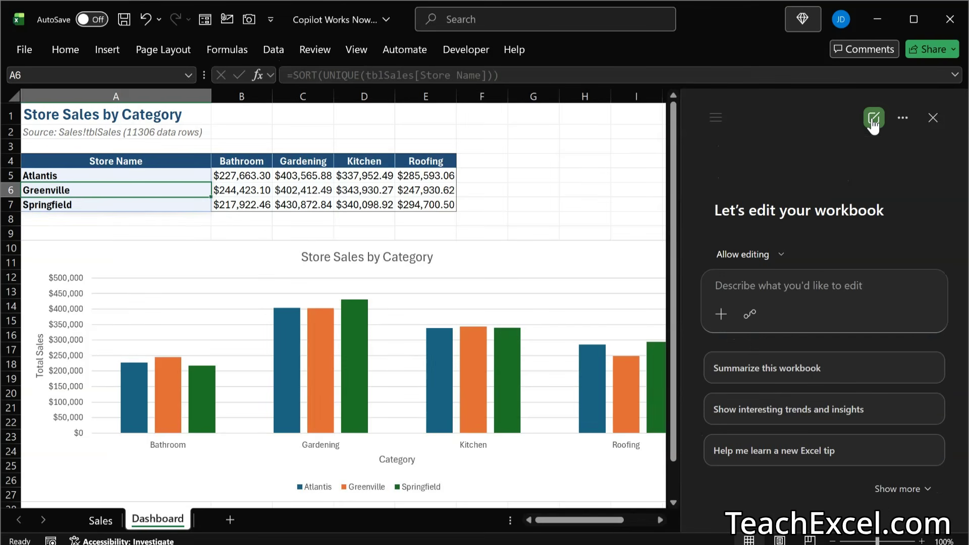
Step: Rename the Dashboard worksheet as Dashboard-Old
{"action": "double_click", "coordinate": [172, 516]}
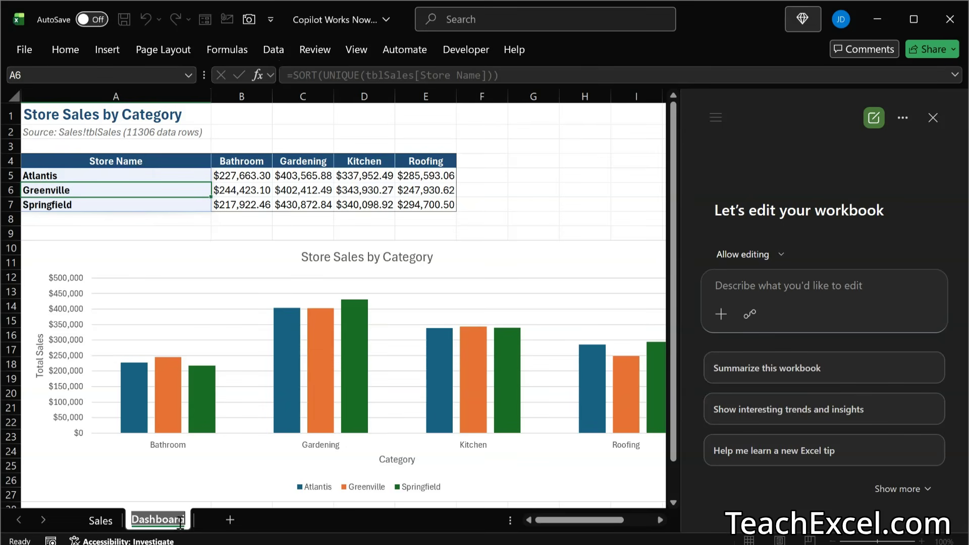
{"action": "left_click", "coordinate": [185, 520]}
{"action": "key", "text": "Return"}
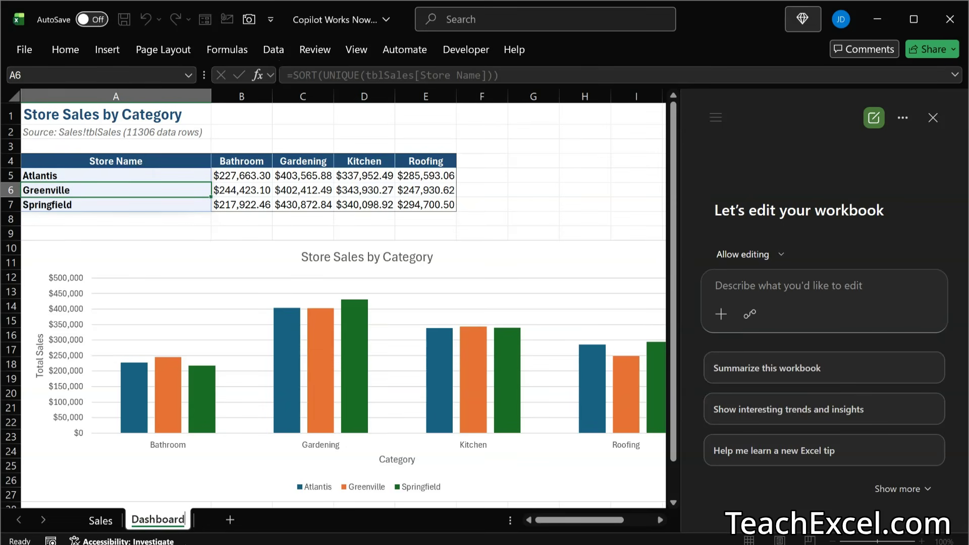
{"action": "type", "text": "-IO"}
{"action": "key", "text": "BackSpace"}
{"action": "key", "text": "BackSpace"}
{"action": "type", "text": "Old"}
{"action": "key", "text": "Return"}
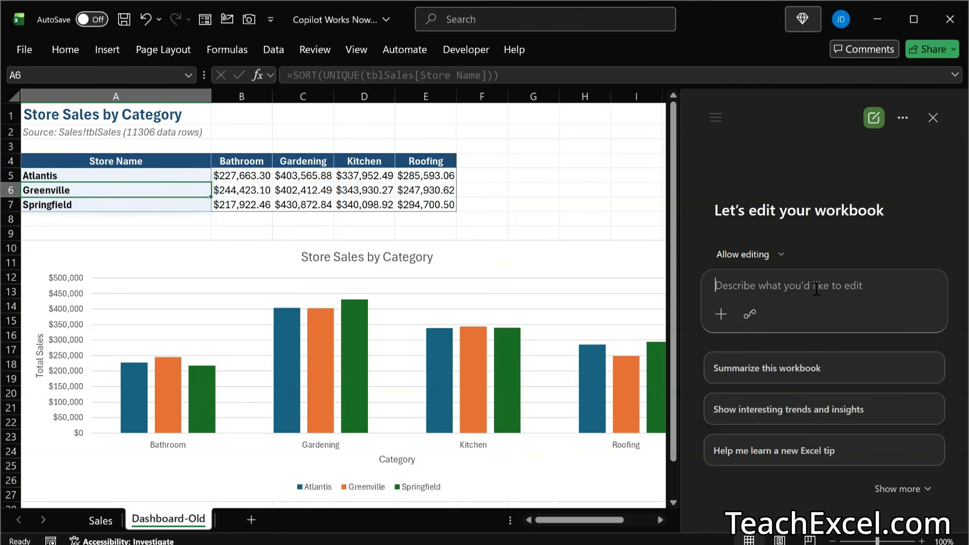
Step: Submit the copied prompt to Copilot to build the Dashboard worksheet with its store sales table and clustered column chart, and accept the changes
{"action": "key", "text": "ctrl+v"}
{"action": "left_click", "coordinate": [929, 318]}
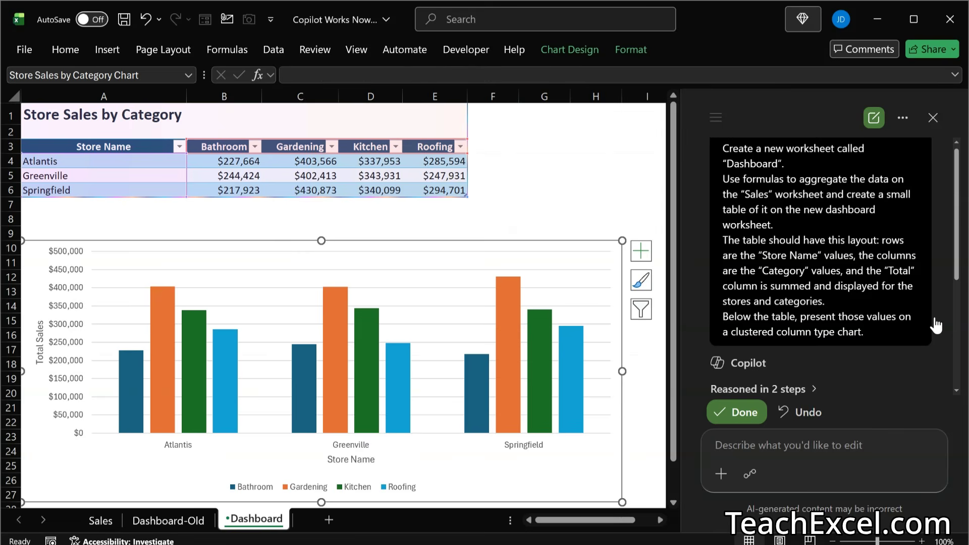
{"action": "left_click", "coordinate": [740, 412]}
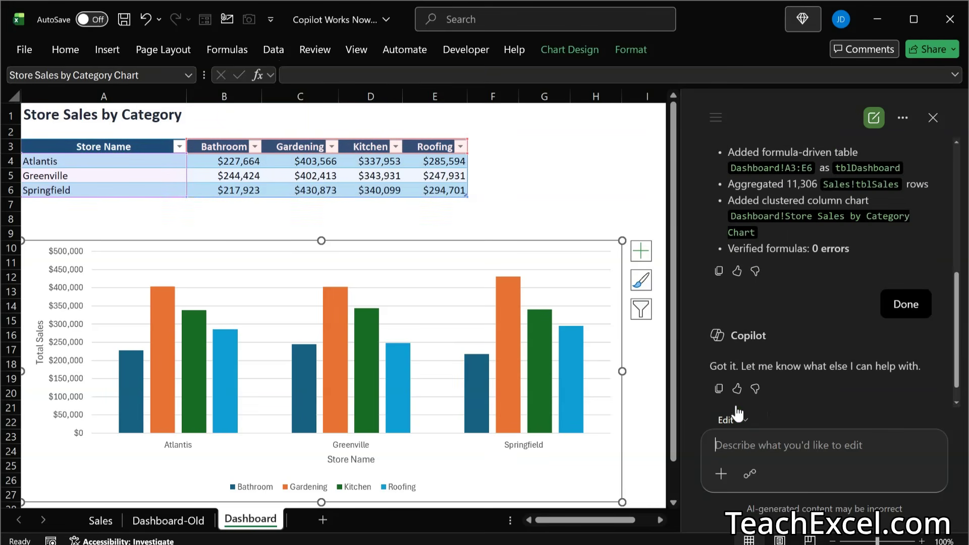
Step: Compare the title, table, gridlines, currency format and chart on the Dashboard and Dashboard-Old worksheets
{"action": "left_click", "coordinate": [90, 198]}
{"action": "left_click", "coordinate": [79, 113]}
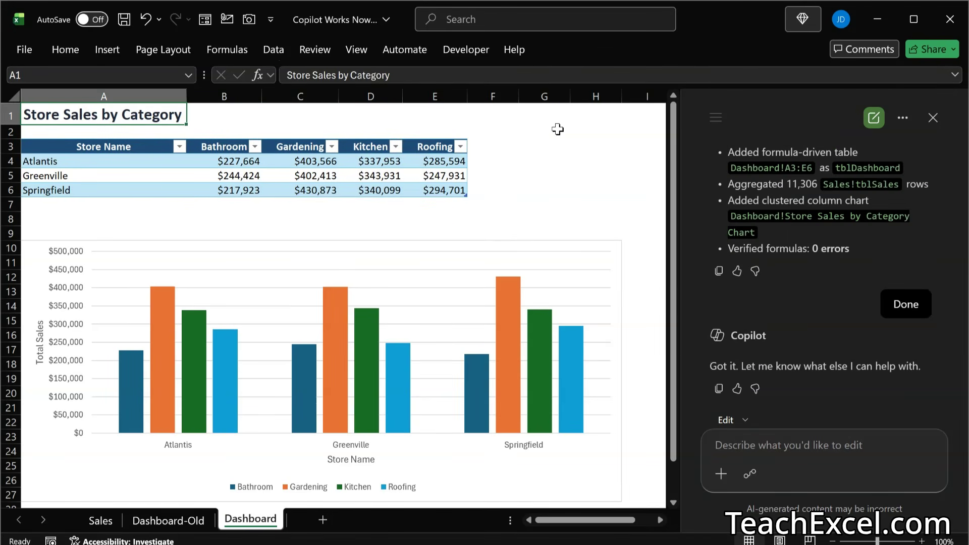
{"action": "key", "text": "ctrl+Page_Up"}
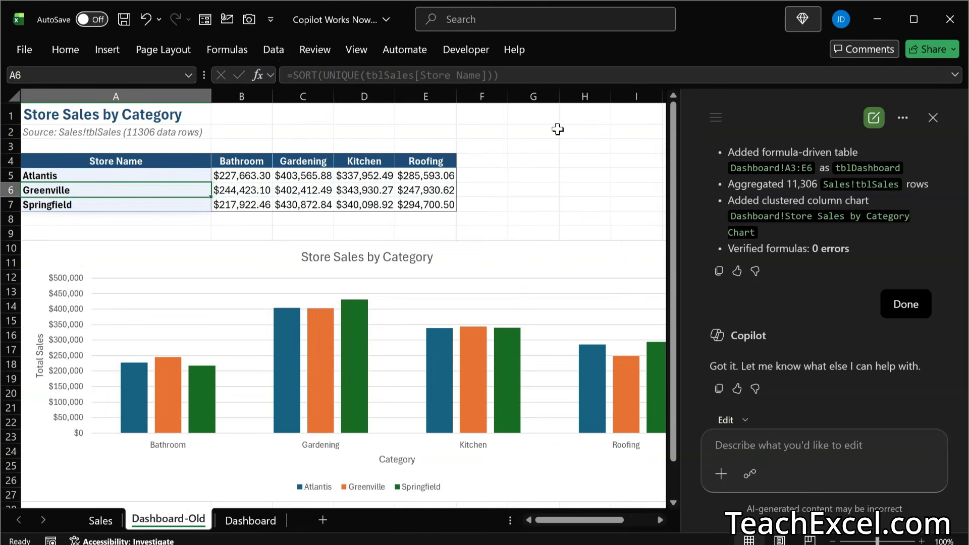
{"action": "key", "text": "ctrl+Page_Down"}
{"action": "key", "text": "ctrl+Page_Up"}
{"action": "key", "text": "ctrl+Page_Down"}
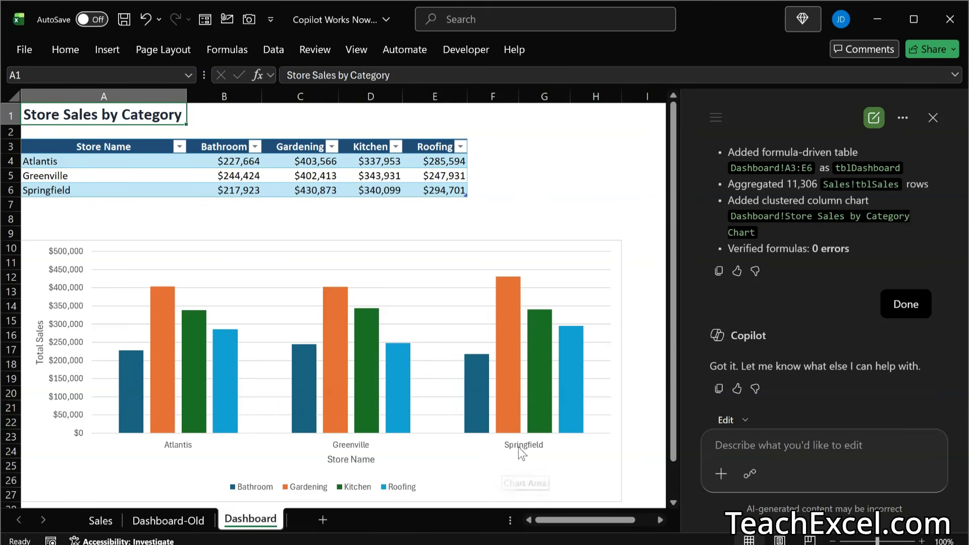
{"action": "key", "text": "ctrl+Page_Up"}
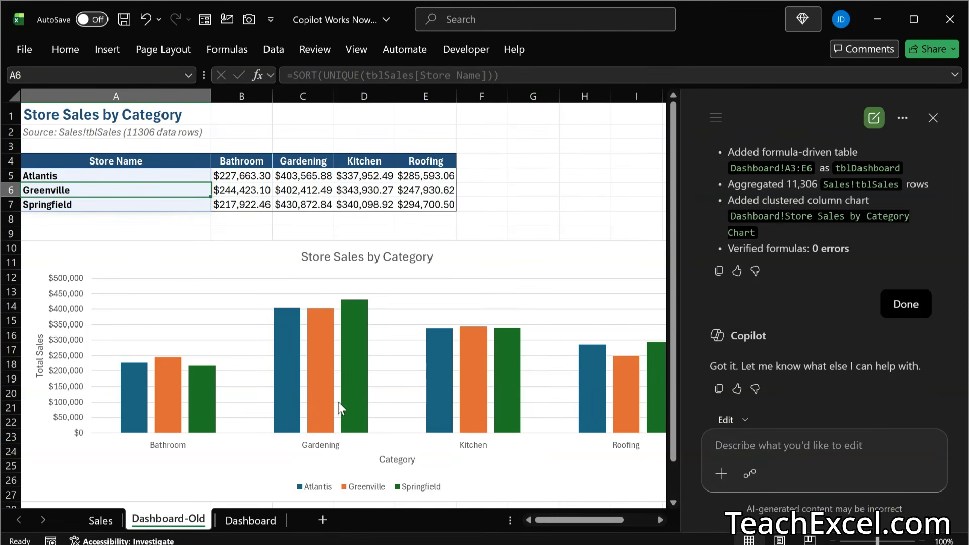
{"action": "key", "text": "ctrl+Page_Down"}
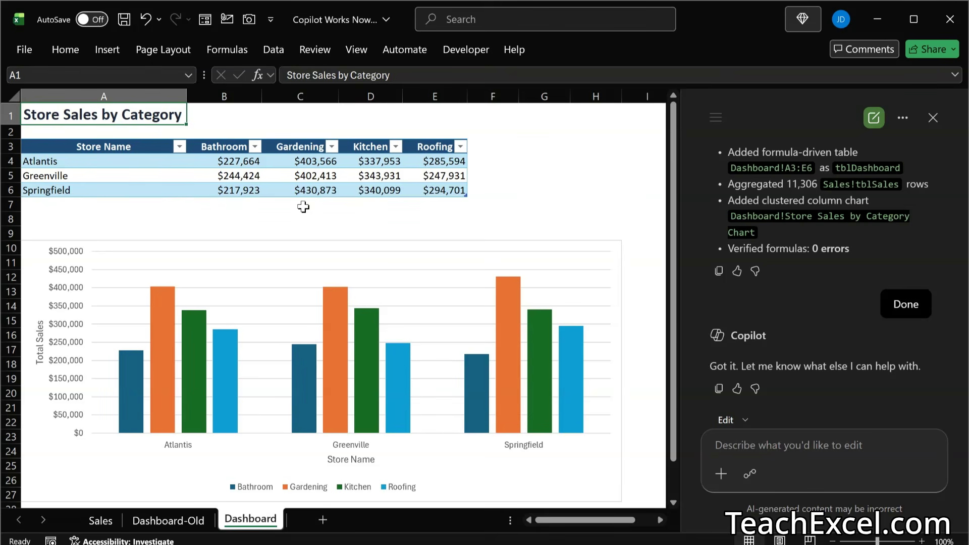
Step: Review the saved instructions in Customize Copilot and close the dialog
{"action": "left_click", "coordinate": [903, 119]}
{"action": "left_click", "coordinate": [850, 152]}
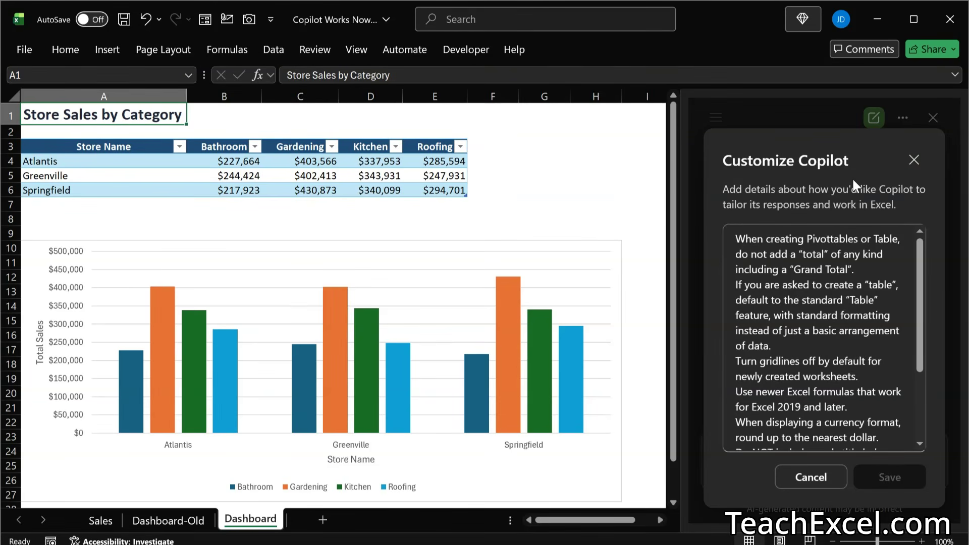
{"action": "left_click", "coordinate": [913, 162]}
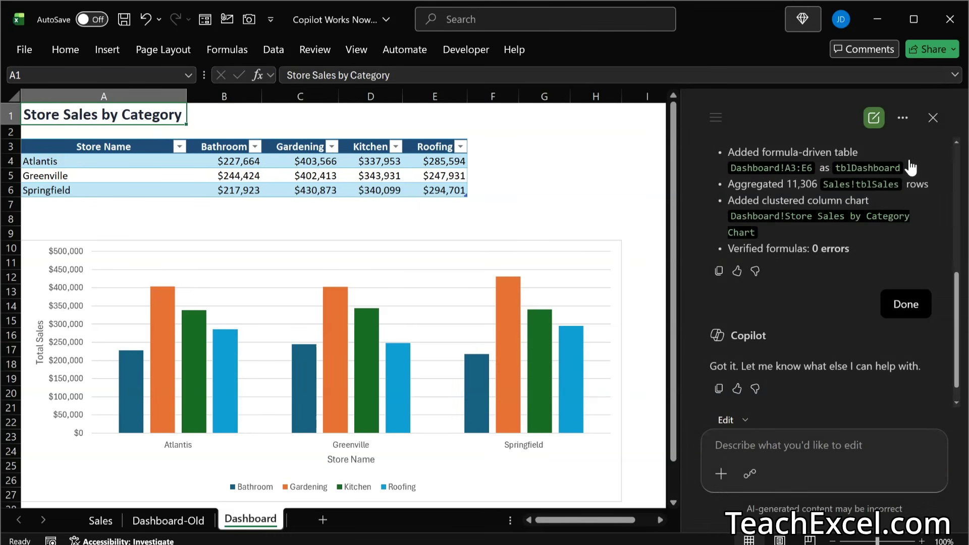
Step: Start a new Copilot chat and create a workbook rules sheet from it
{"action": "left_click", "coordinate": [874, 119]}
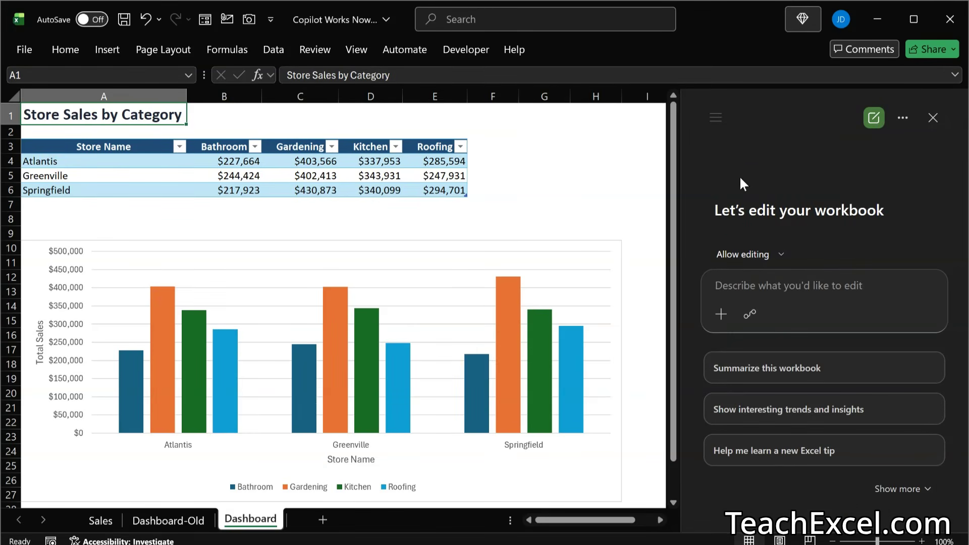
{"action": "left_click", "coordinate": [721, 315]}
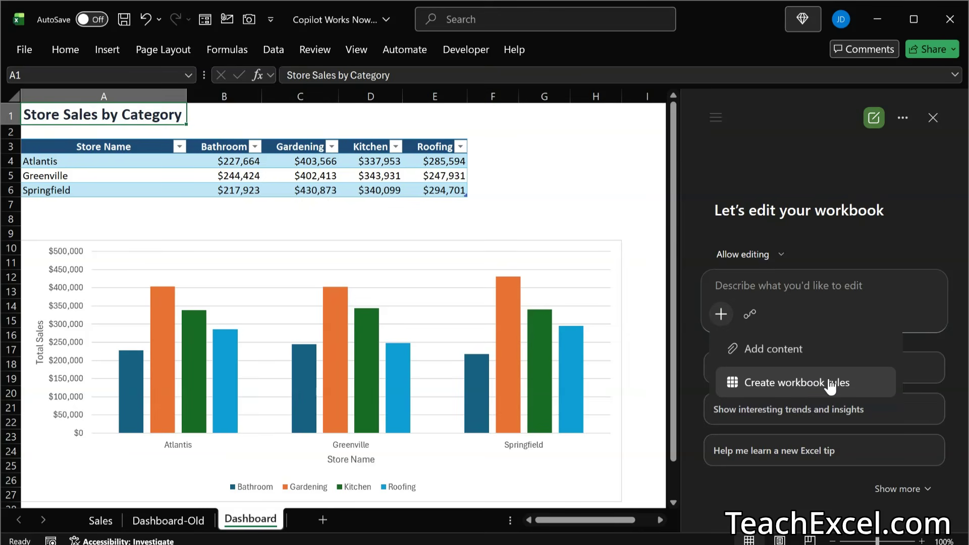
{"action": "left_click", "coordinate": [856, 391]}
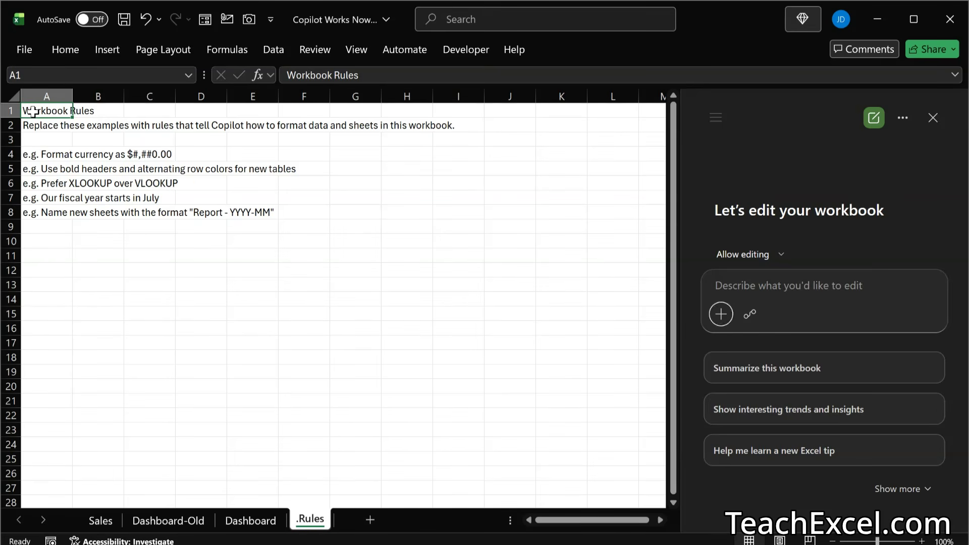
Step: Delete the heading and example rules in A1:A8 of the .Rules sheet and select cell A1
{"action": "key", "text": "shift+Down"}
{"action": "key", "text": "shift+Down"}
{"action": "key", "text": "shift+Down"}
{"action": "key", "text": "shift+Down"}
{"action": "key", "text": "shift+Down"}
{"action": "key", "text": "shift+Down"}
{"action": "key", "text": "shift+Down"}
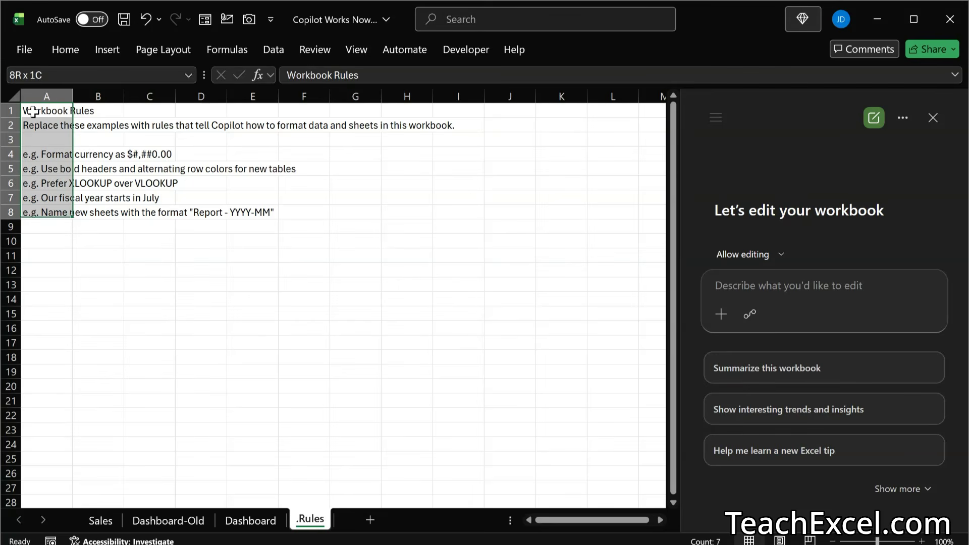
{"action": "key", "text": "Delete"}
{"action": "left_click", "coordinate": [33, 111]}
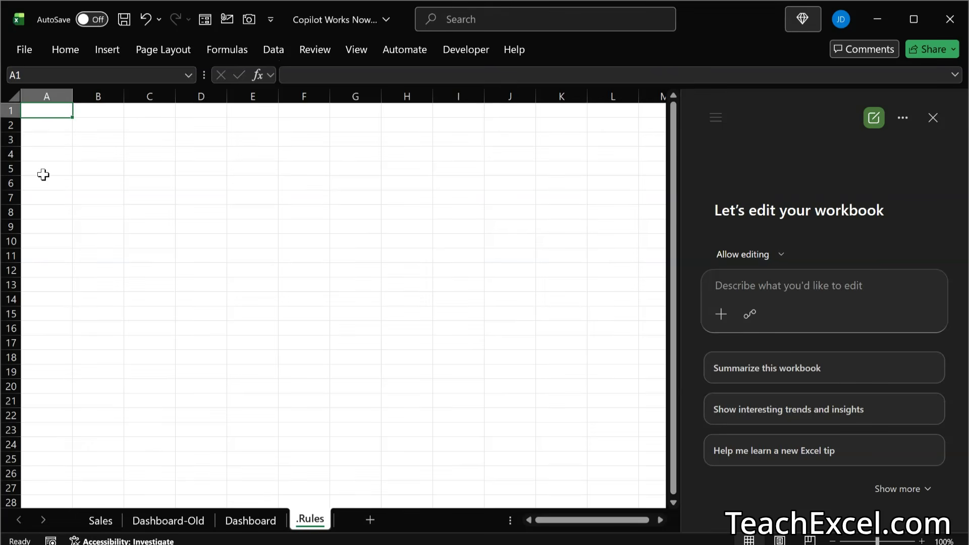
Step: Copy the instruction list from the Word document and paste it into the .Rules sheet starting at cell A1
{"action": "key", "text": "alt+Tab"}
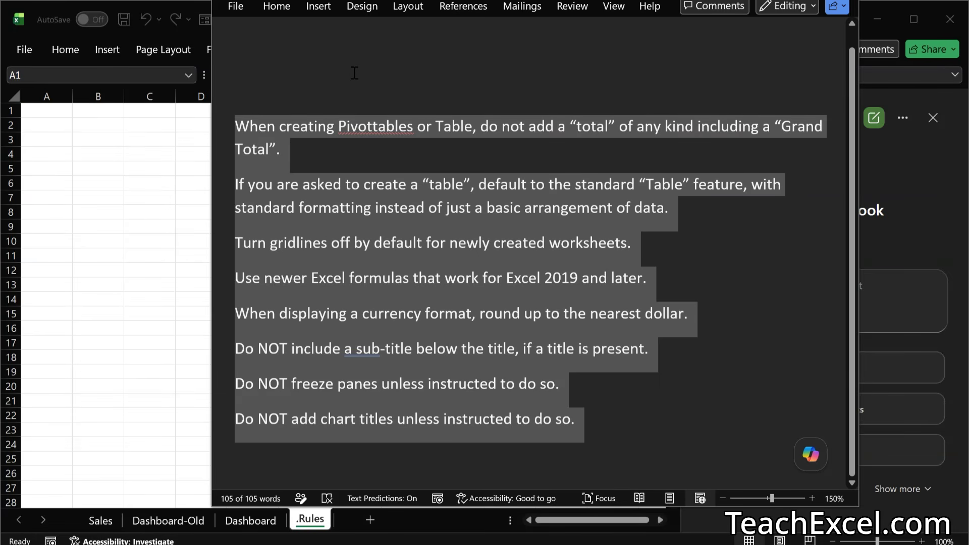
{"action": "key", "text": "ctrl+c"}
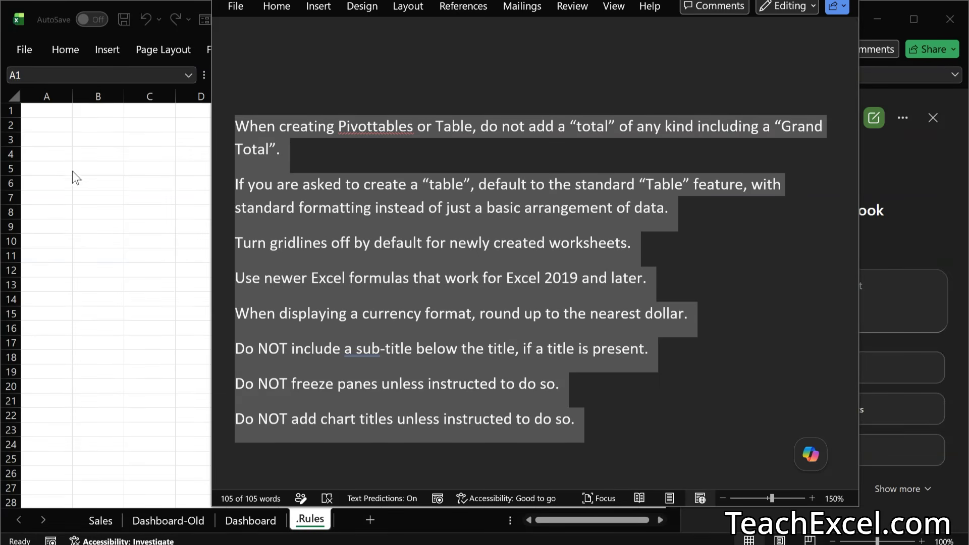
{"action": "key", "text": "alt+Tab"}
{"action": "key", "text": "ctrl+v"}
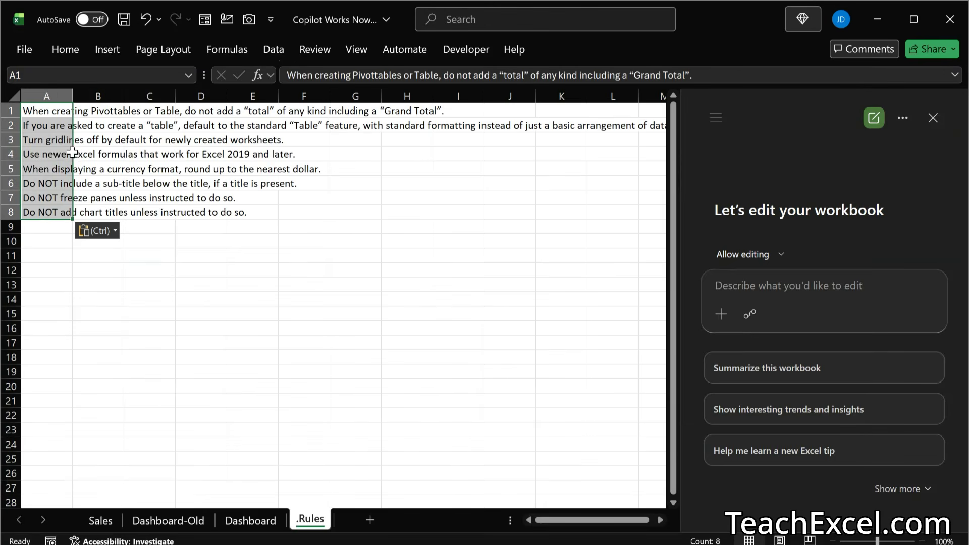
{"action": "left_click", "coordinate": [50, 241]}
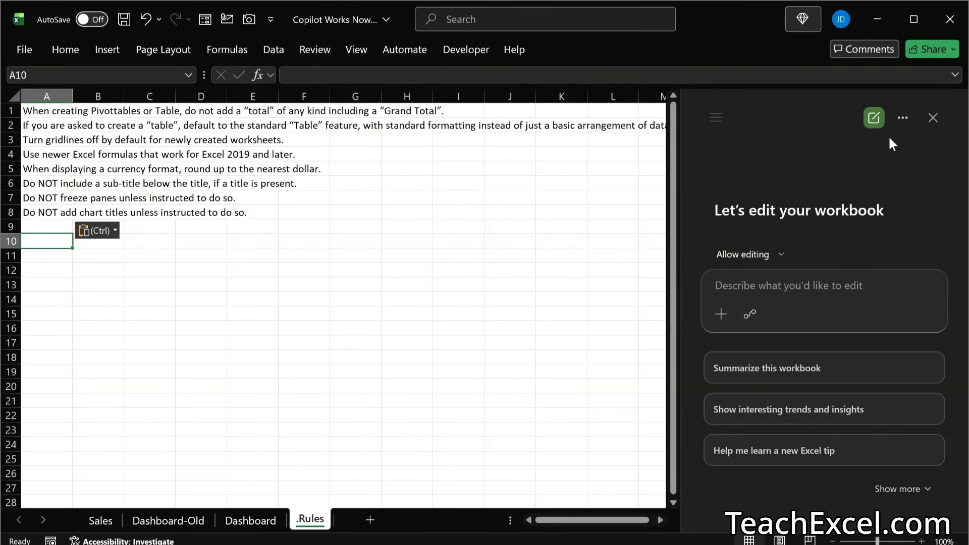
Step: Clear all the text from the Customize Copilot instructions, save the empty instructions and close the dialog
{"action": "left_click", "coordinate": [903, 121]}
{"action": "left_click", "coordinate": [851, 152]}
{"action": "left_click", "coordinate": [824, 359]}
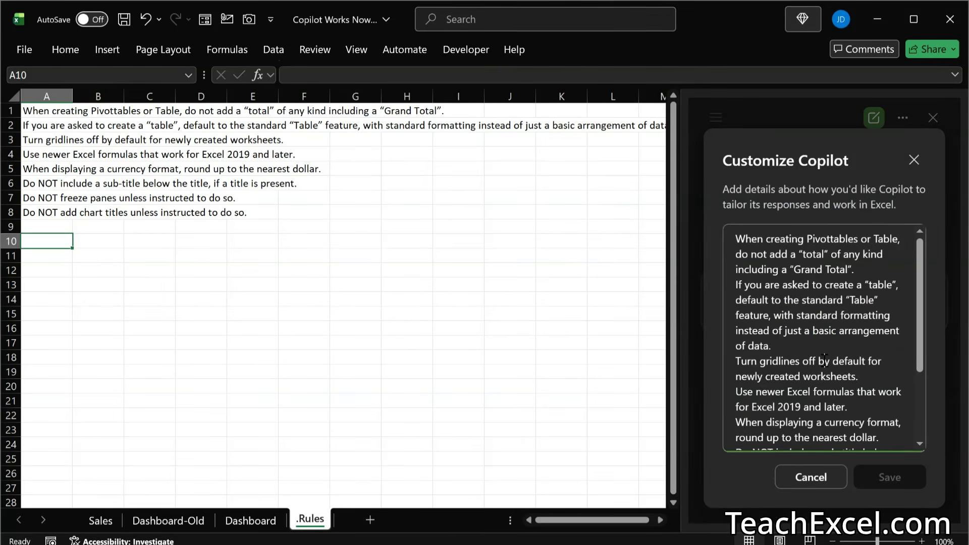
{"action": "key", "text": "ctrl+a"}
{"action": "key", "text": "BackSpace"}
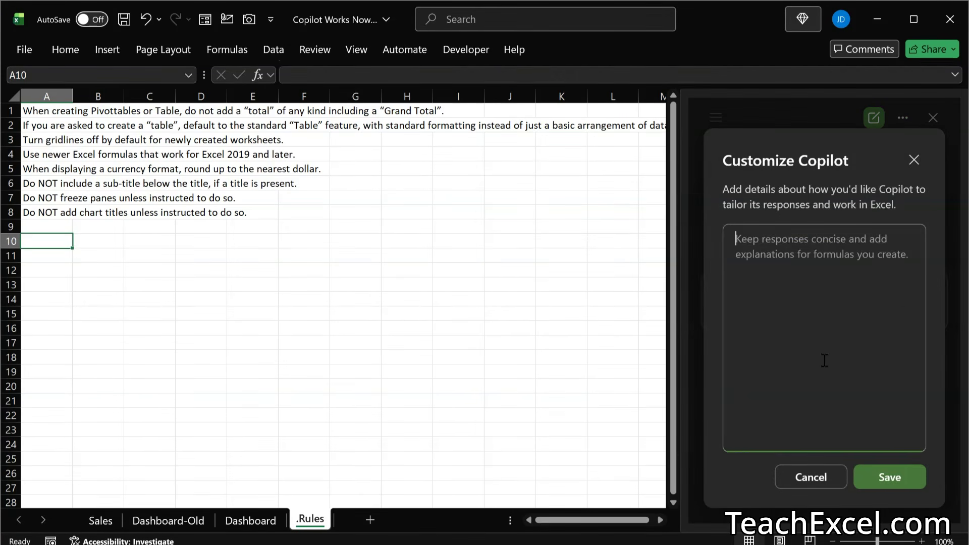
{"action": "left_click", "coordinate": [905, 485]}
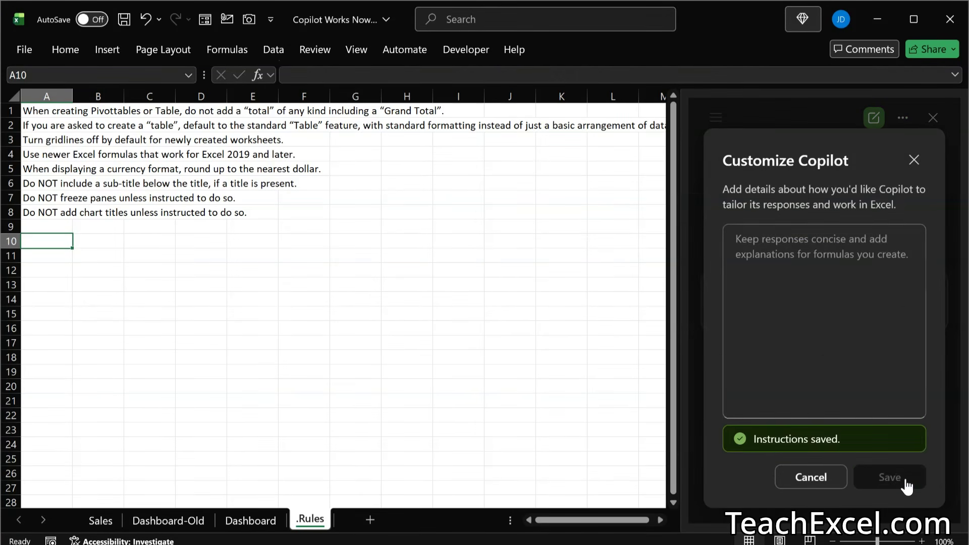
{"action": "left_click", "coordinate": [916, 161]}
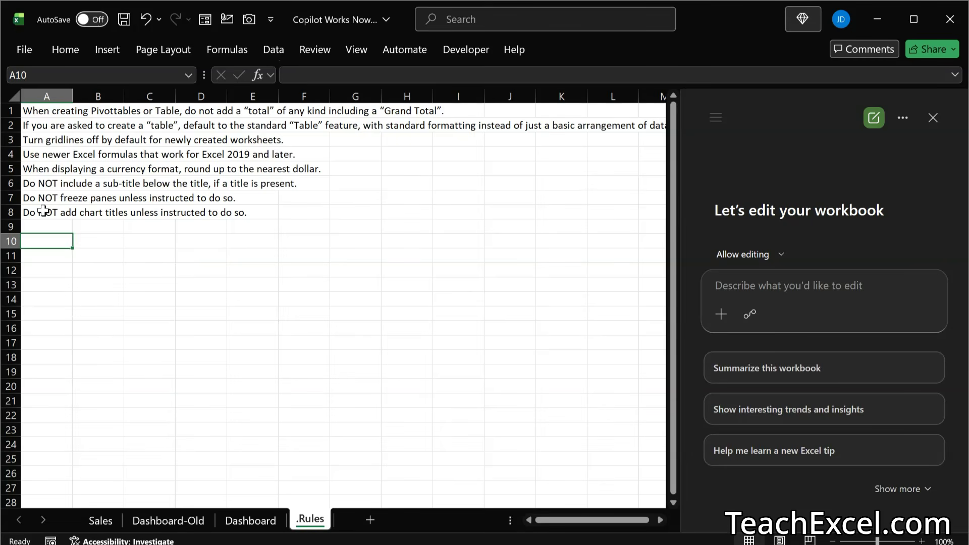
Step: Select the rules in A1:A8 of the .Rules sheet and paste the copied instruction list over them again
{"action": "left_click_drag", "start_coordinate": [43, 211], "coordinate": [45, 113]}
{"action": "key", "text": "ctrl+v"}
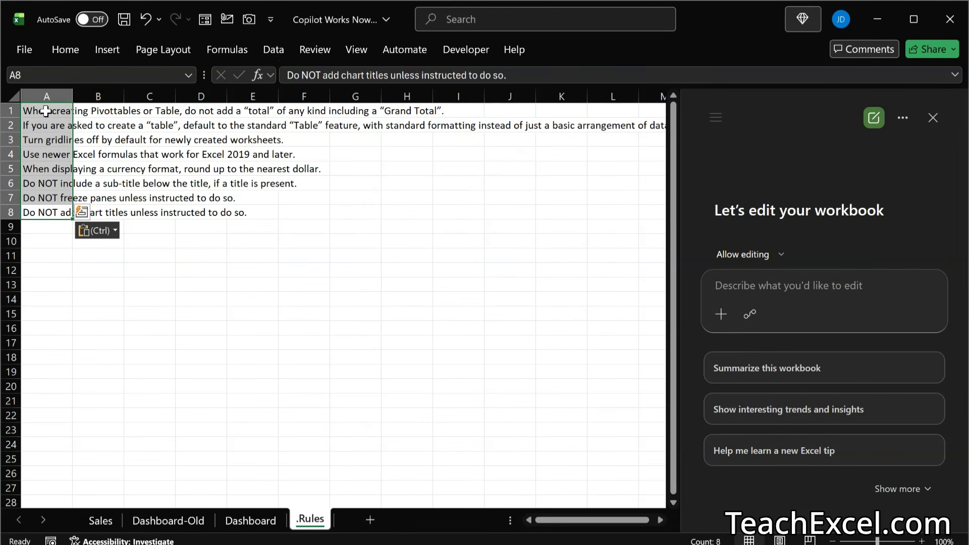
{"action": "left_click", "coordinate": [48, 244]}
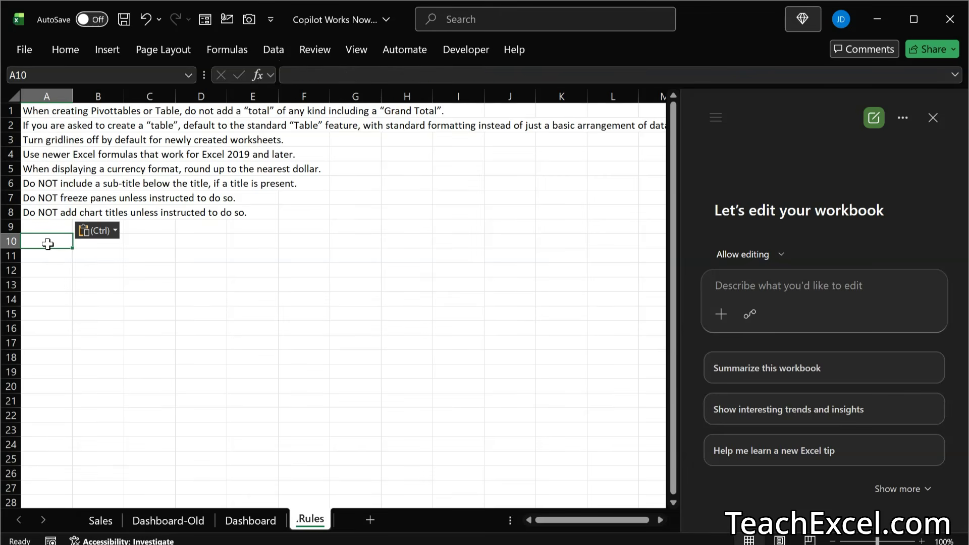